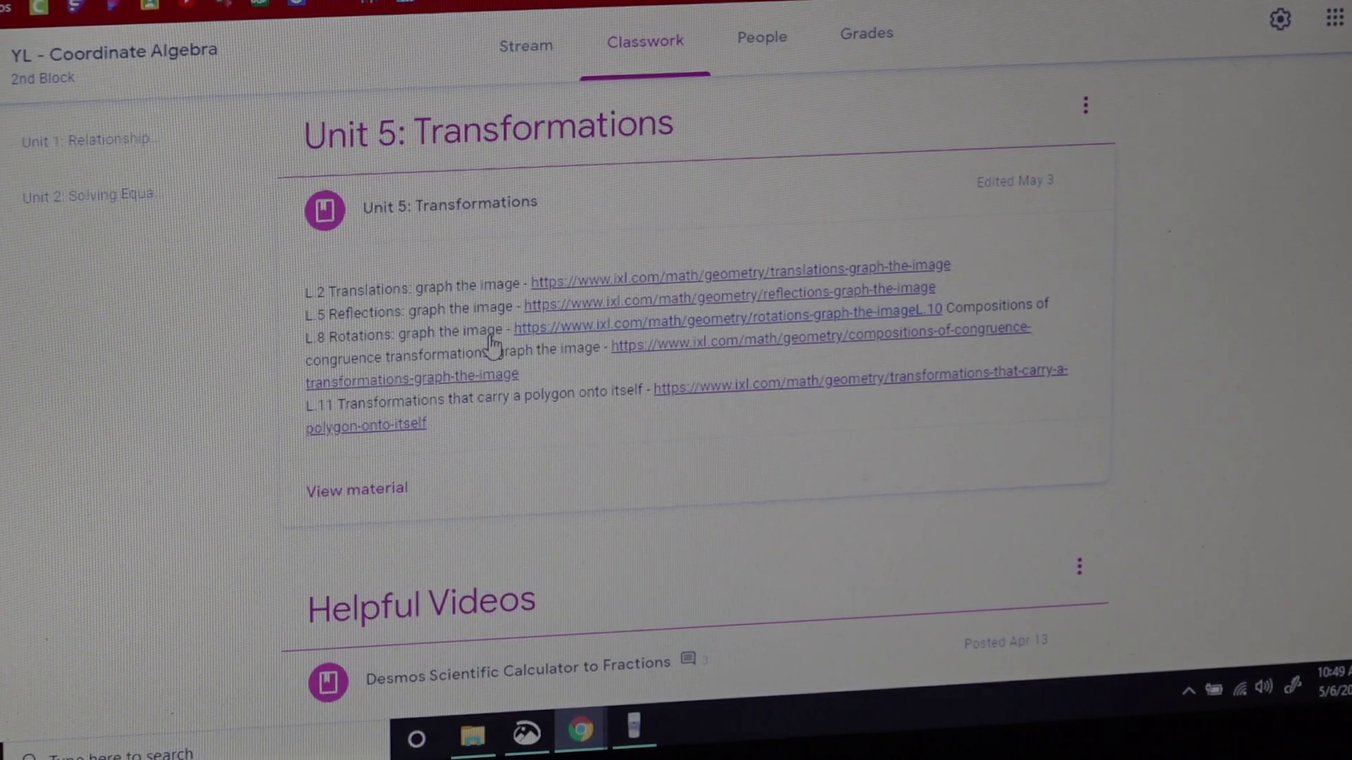
Step: Open the IXL 'Reflections: graph the image' link in the Unit 5: Transformations post
left_click(562, 306)
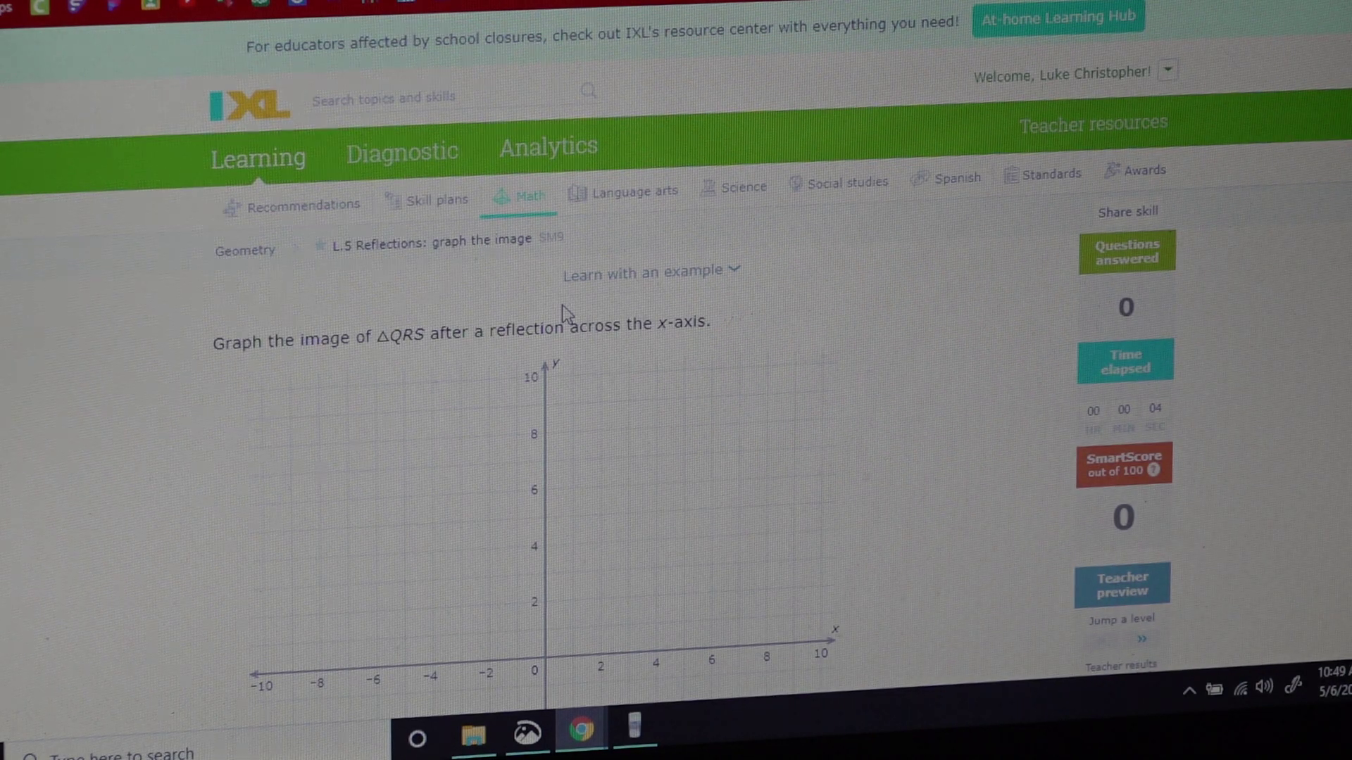
scroll(742, 315, "down", 1)
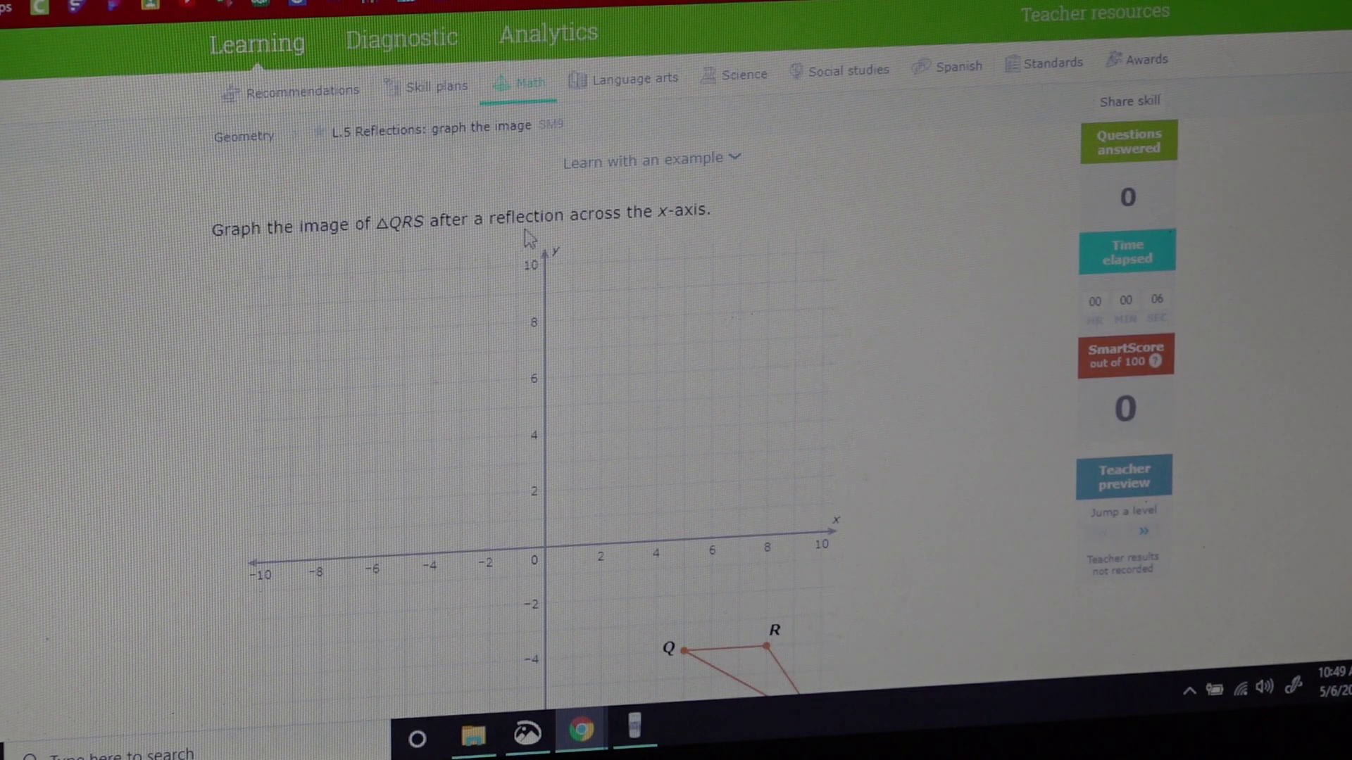
scroll(767, 242, "down", 1)
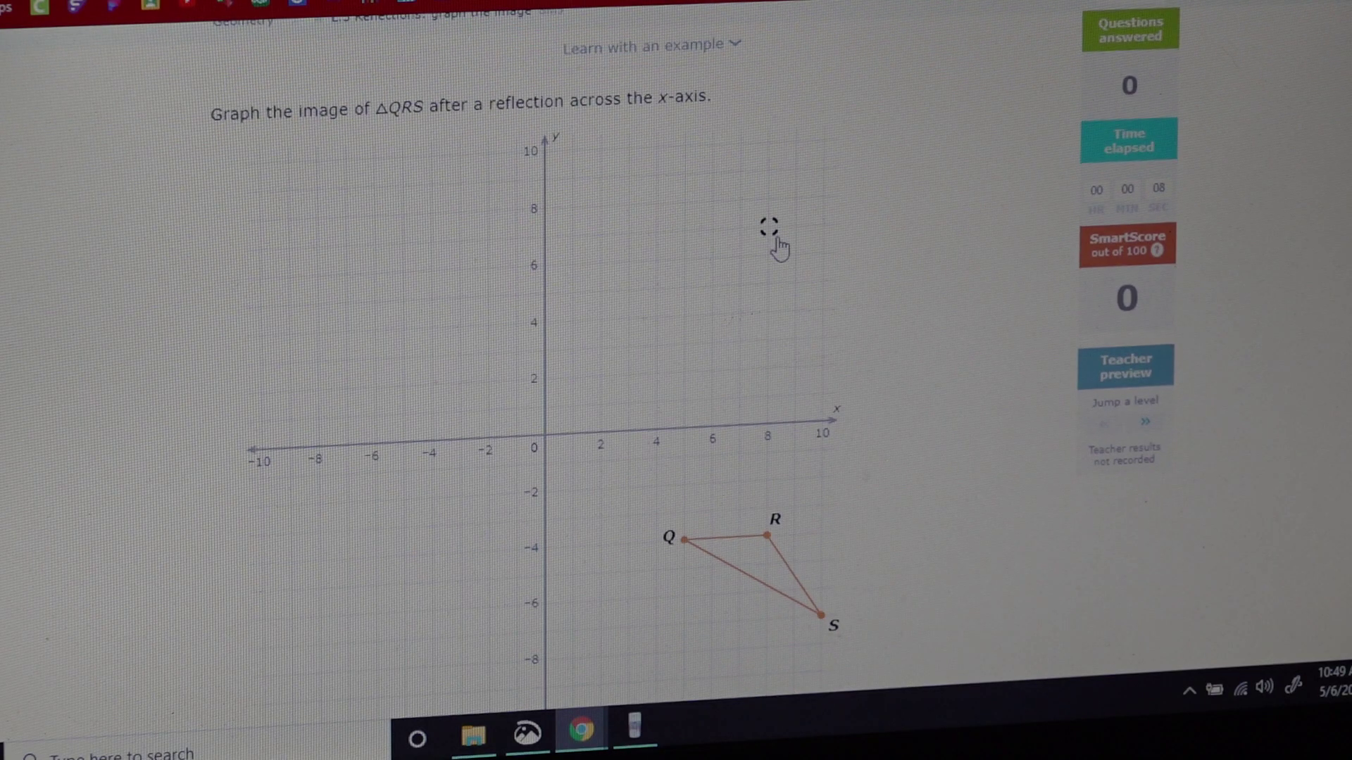
scroll(772, 236, "down", 1)
scroll(791, 232, "up", 1)
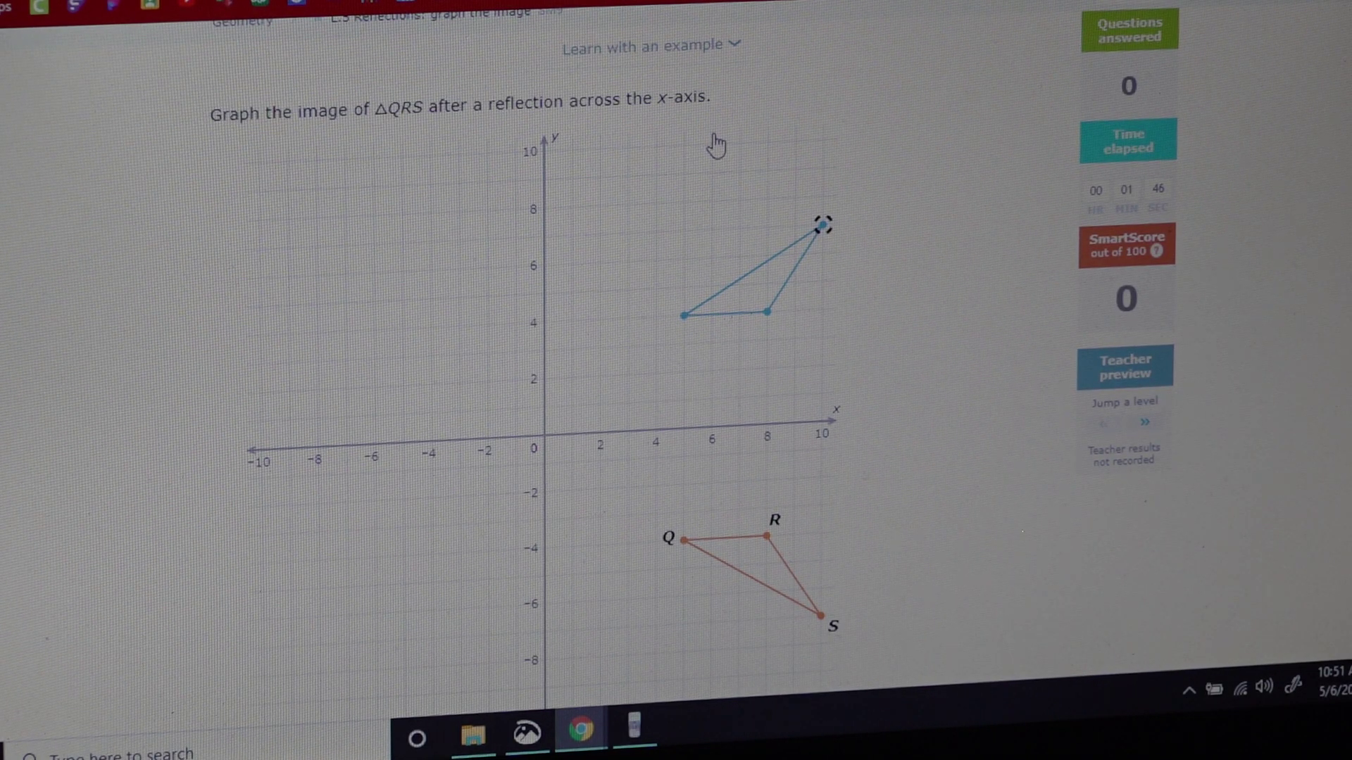
scroll(900, 485, "down", 3)
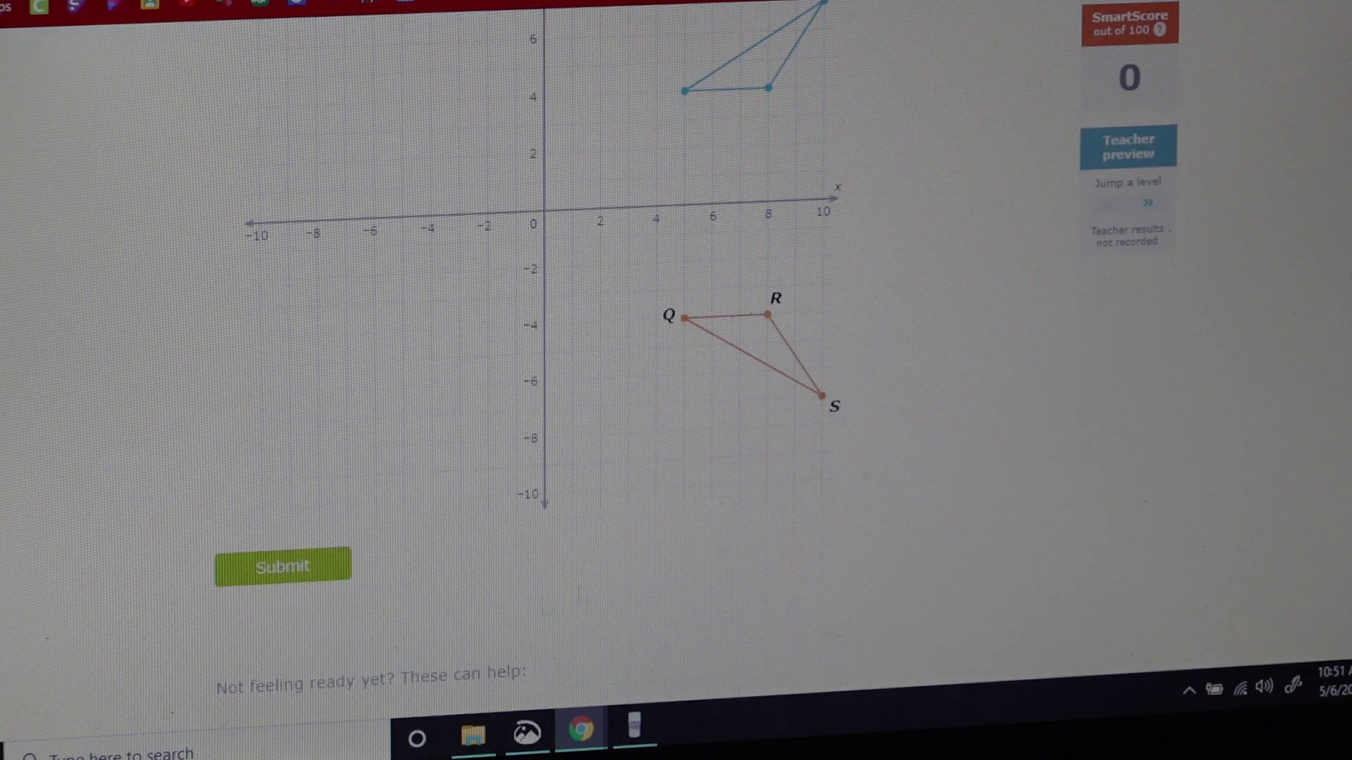
Step: Submit the triangle QRS reflection across the x-axis, reaching SmartScore 10
left_click(263, 571)
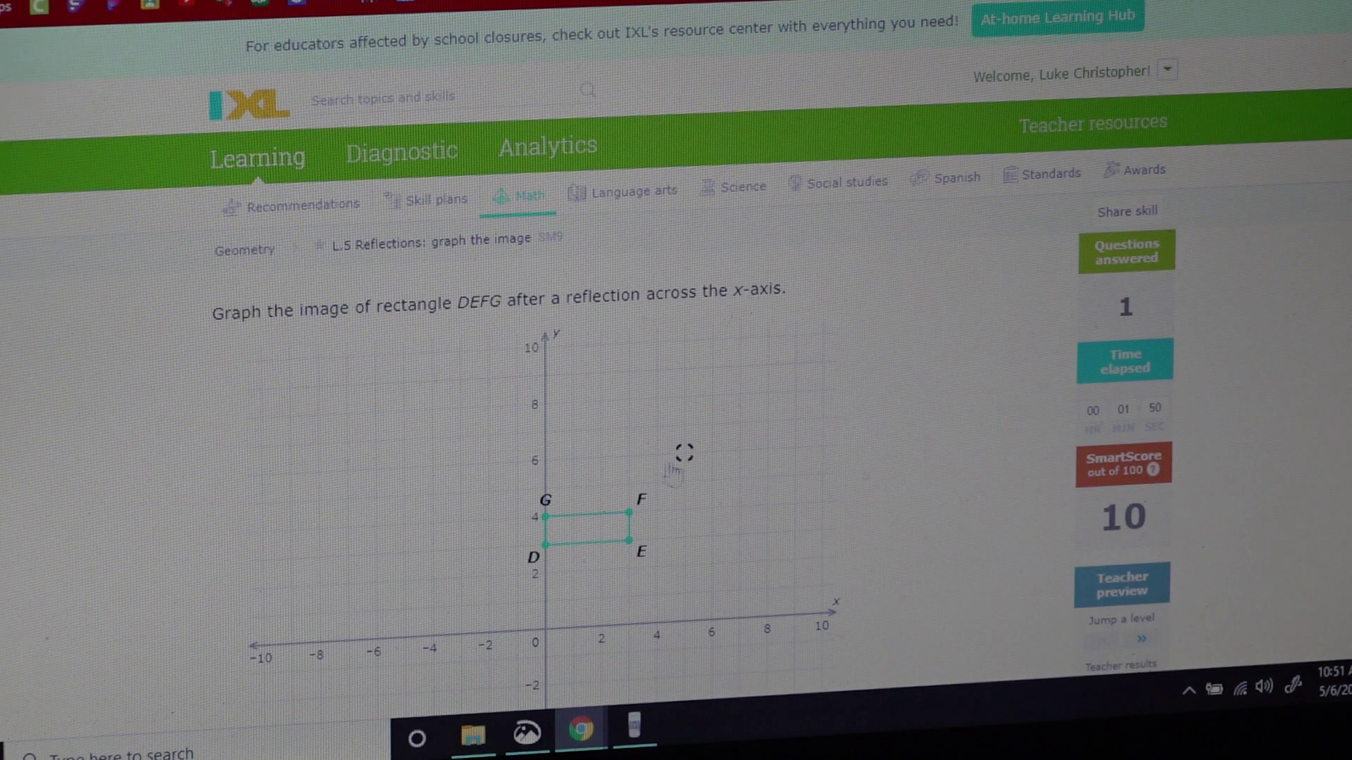
scroll(668, 468, "down", 1)
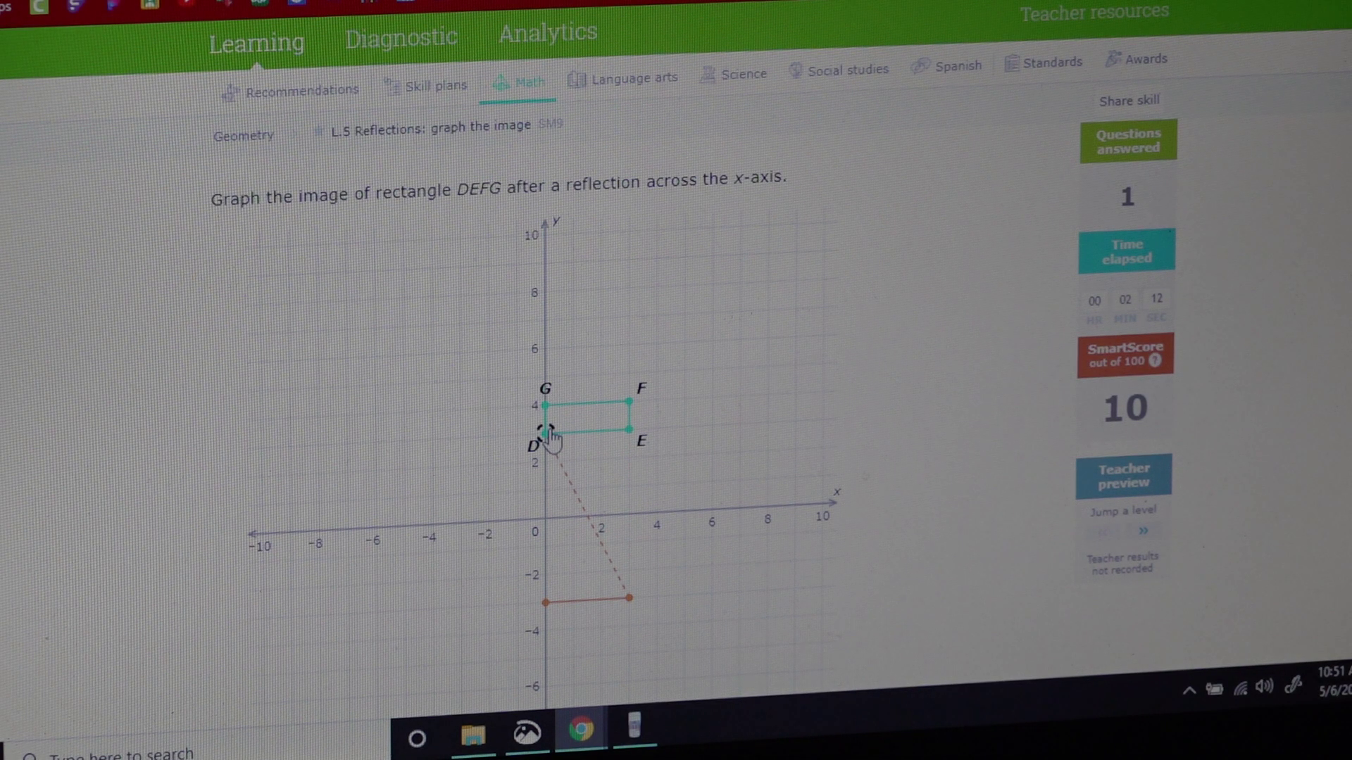
scroll(580, 470, "down", 2)
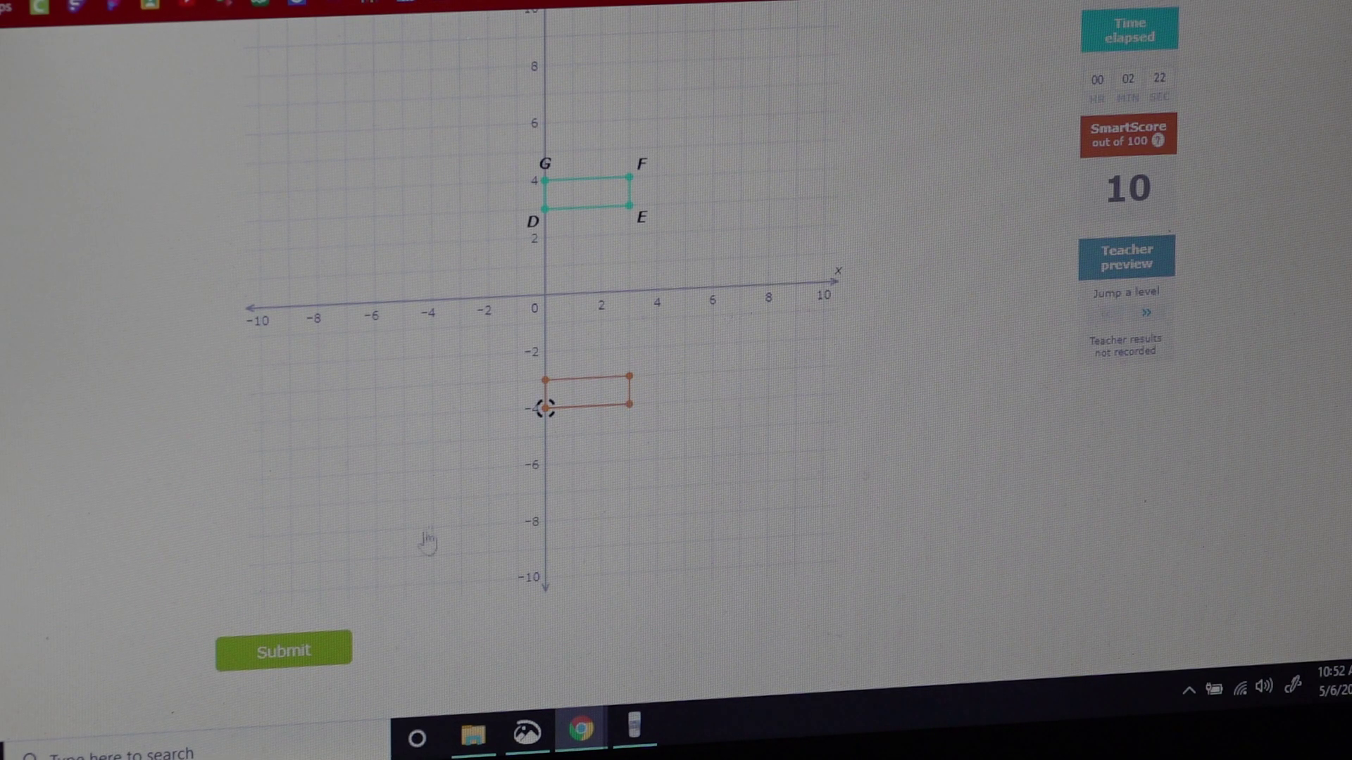
scroll(432, 537, "up", 1)
scroll(435, 530, "down", 1)
Step: Submit the rectangle DEFG reflection across the x-axis, reaching SmartScore 19
left_click(314, 648)
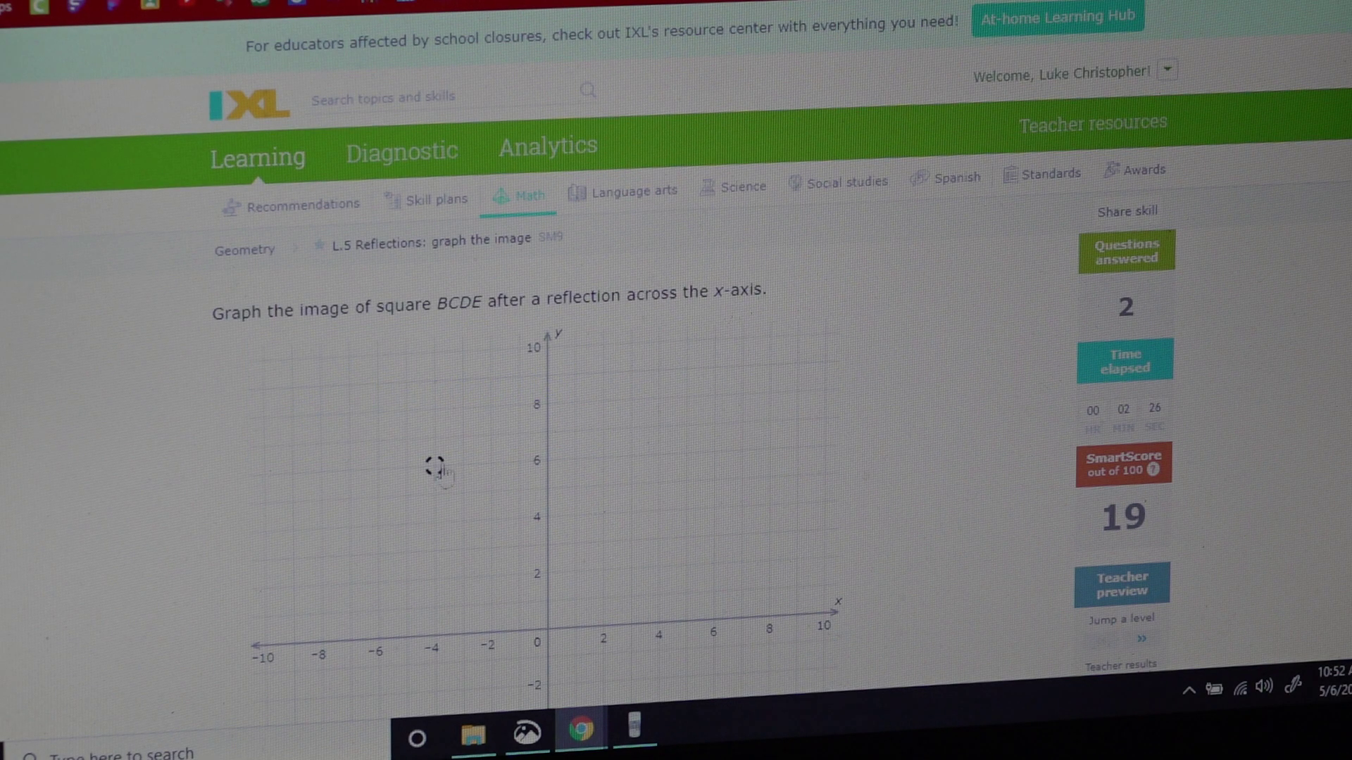
scroll(437, 468, "down", 1)
scroll(437, 468, "down", 1)
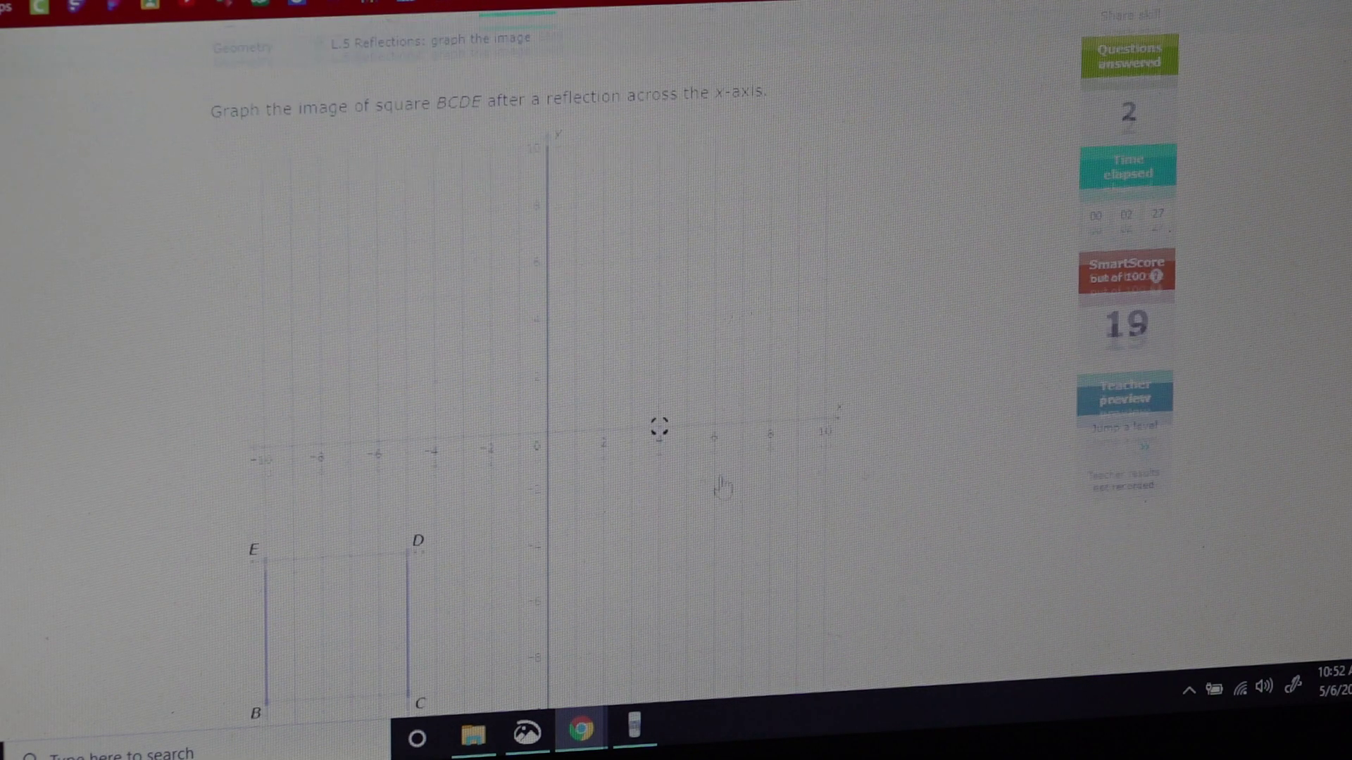
Step: Jump a level to the kite ABCD question across y = 3, then search the web for 'desmos'
left_click(1143, 427)
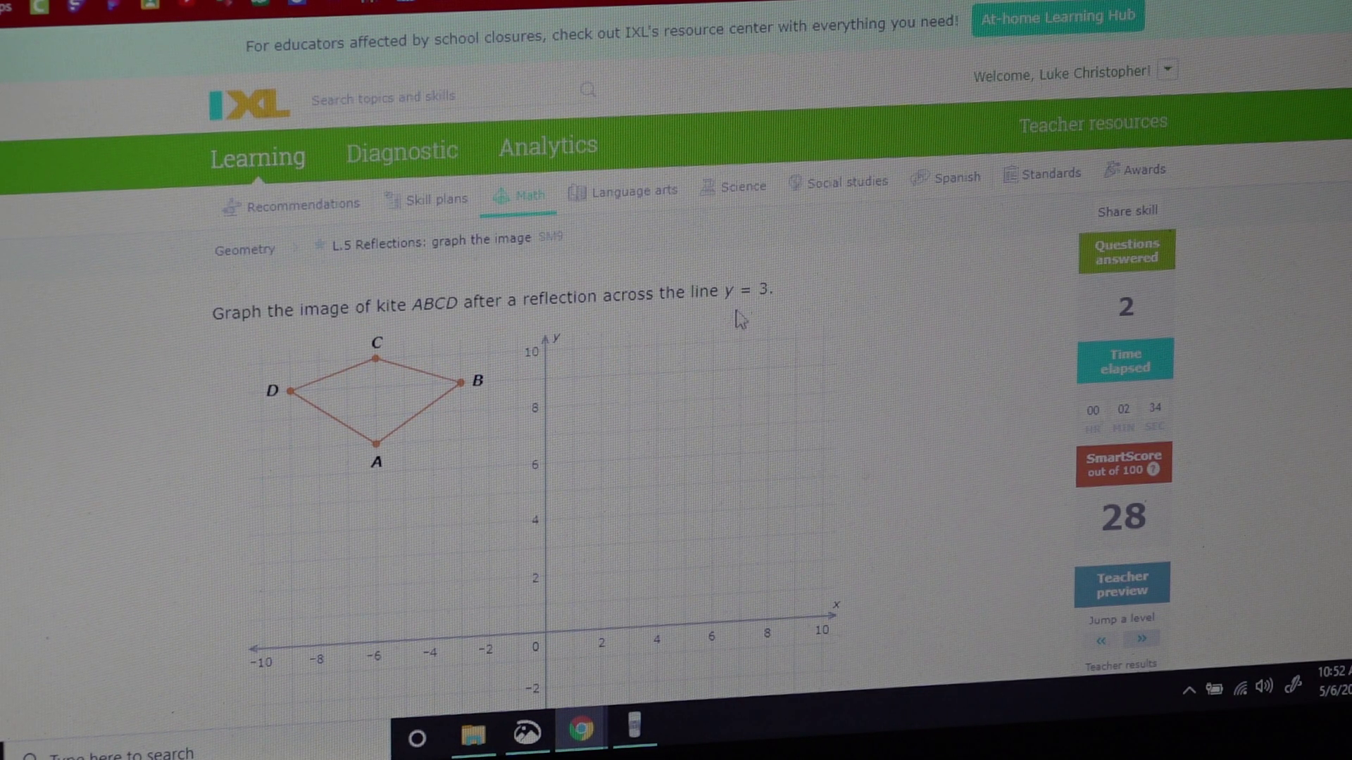
scroll(725, 387, "down", 1)
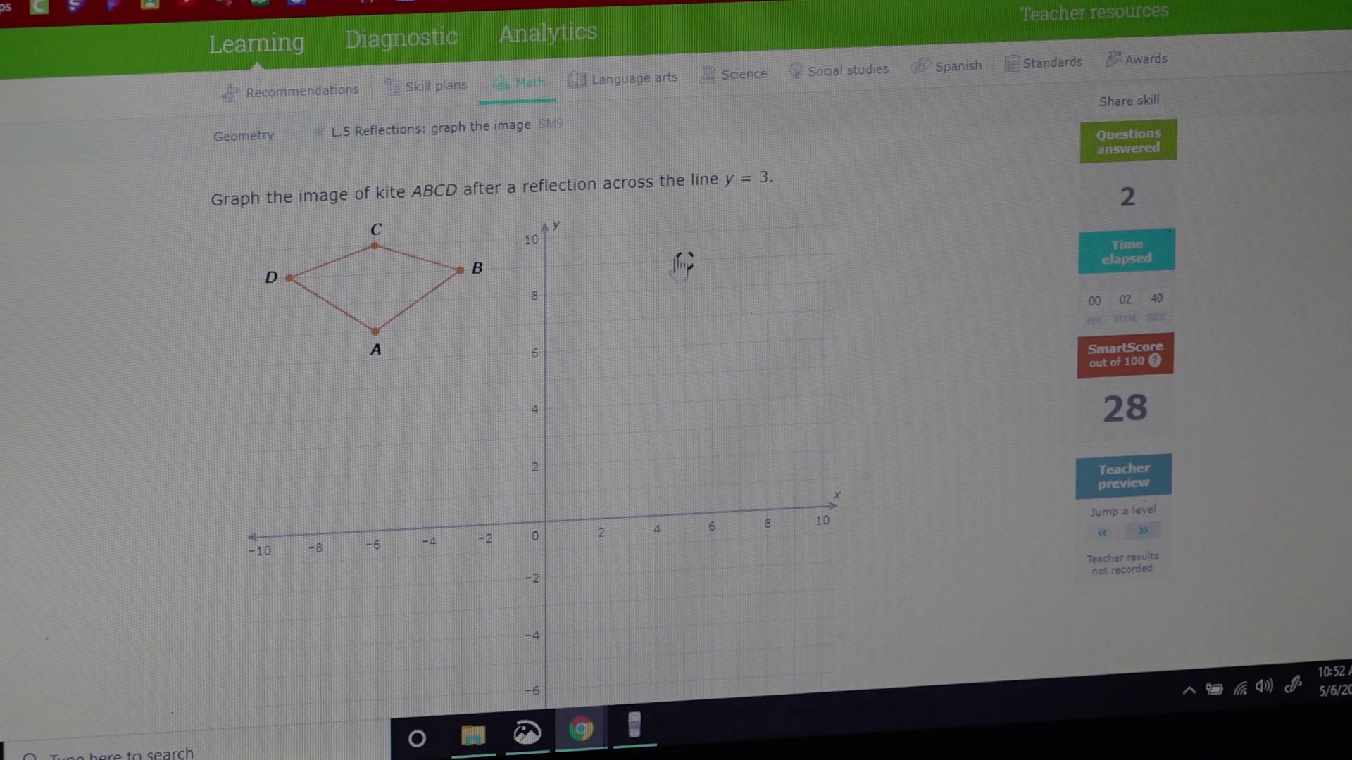
key("ctrl+t")
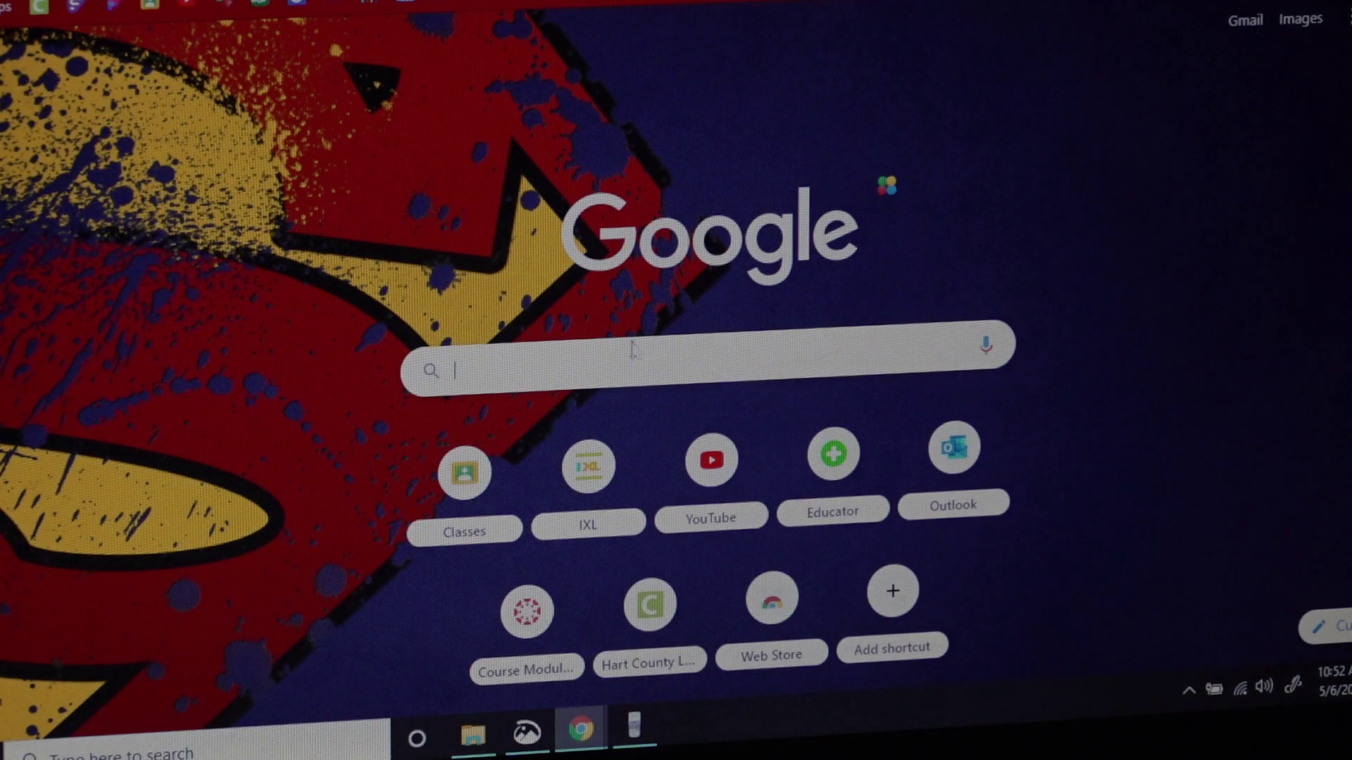
type("desmos")
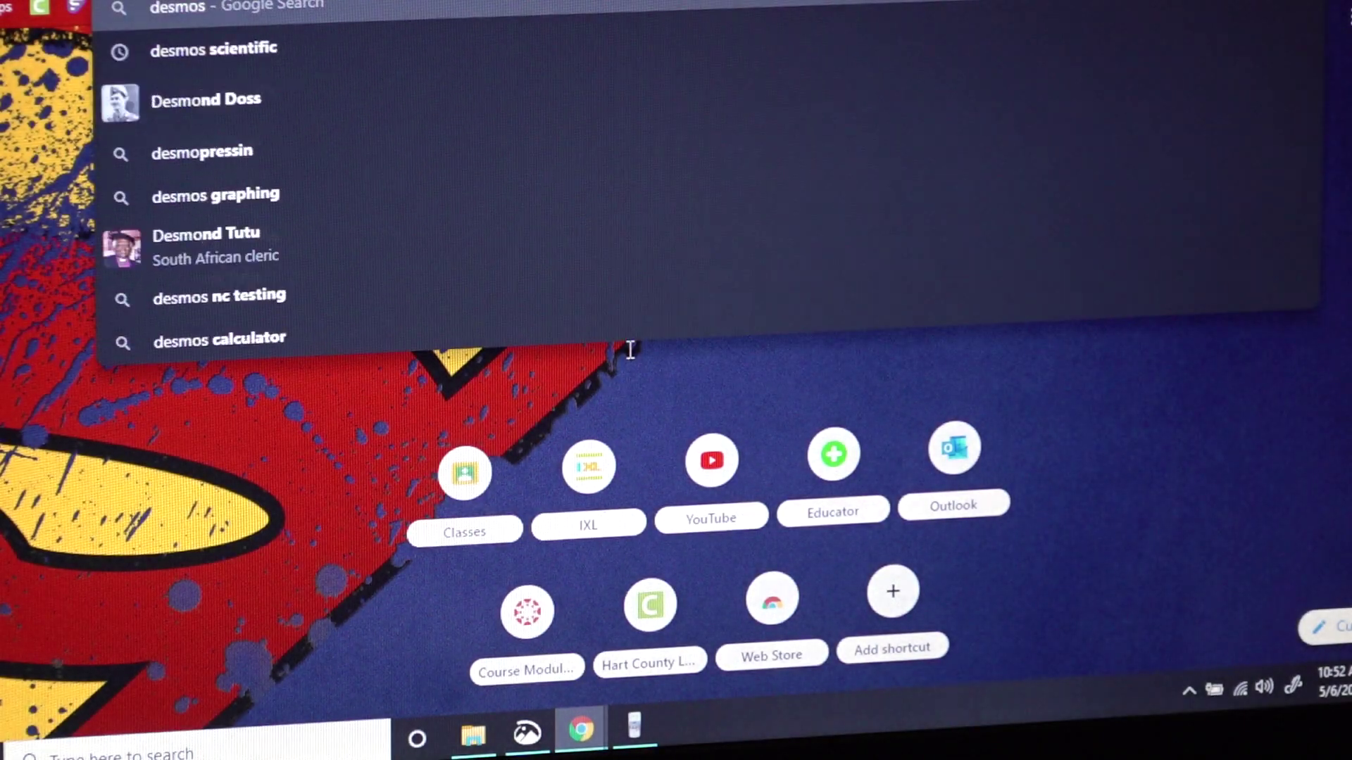
key("Return")
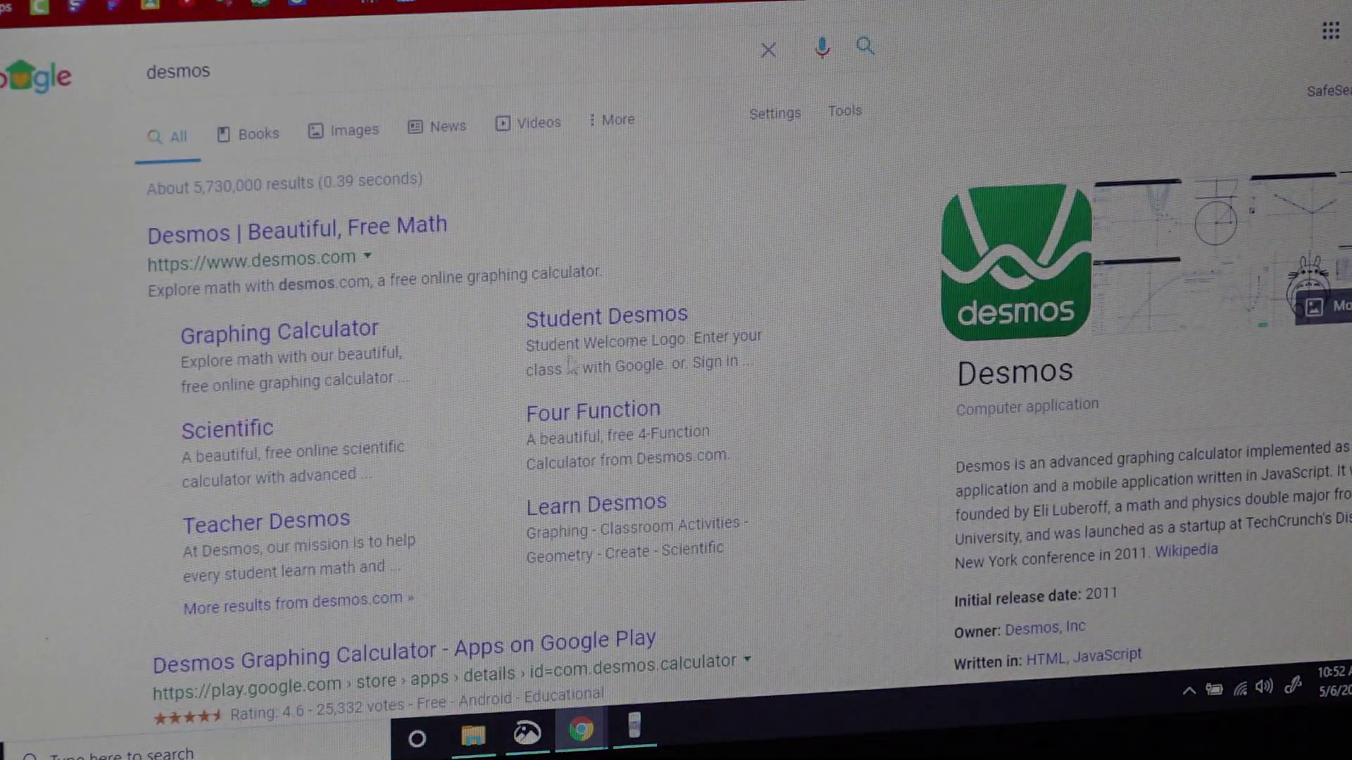
left_click(252, 344)
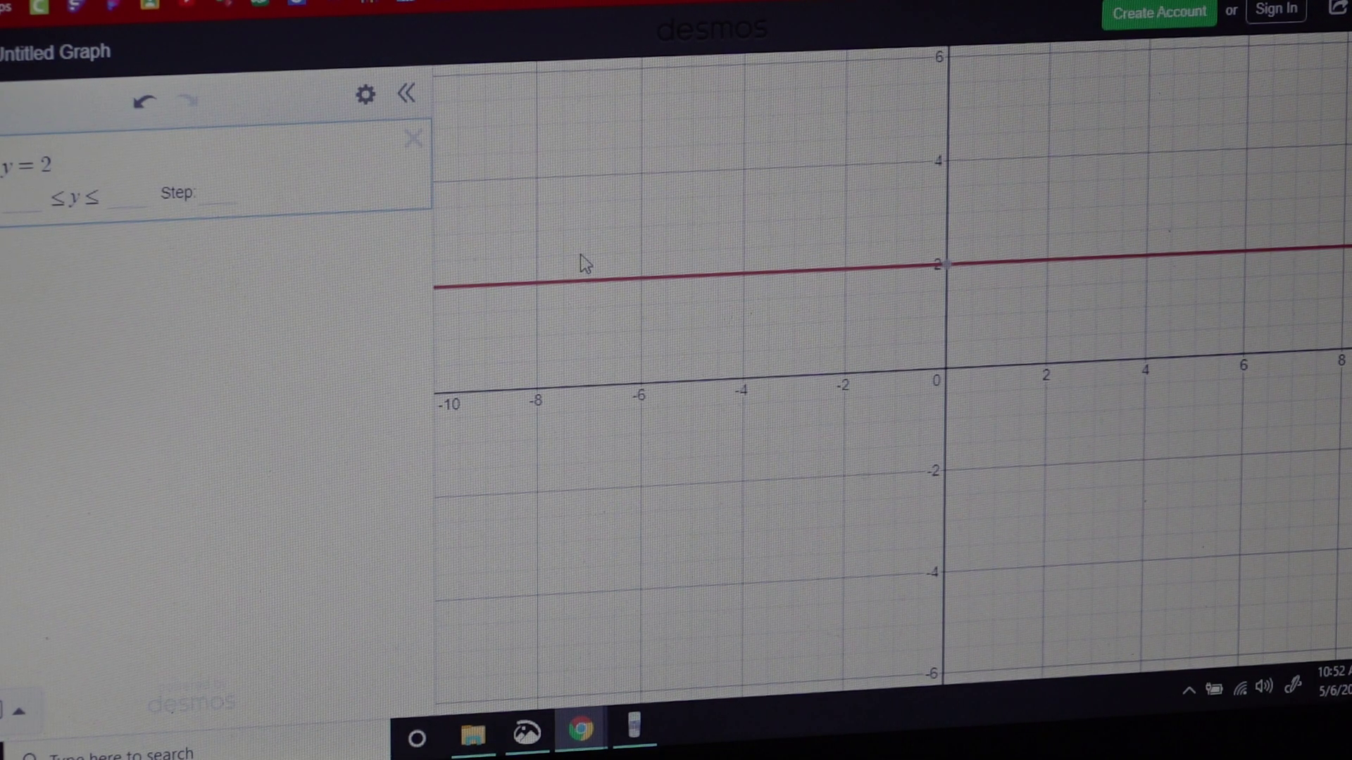
Step: Edit the Desmos expression to y = 3, then return to the IXL kite question
left_click(670, 6)
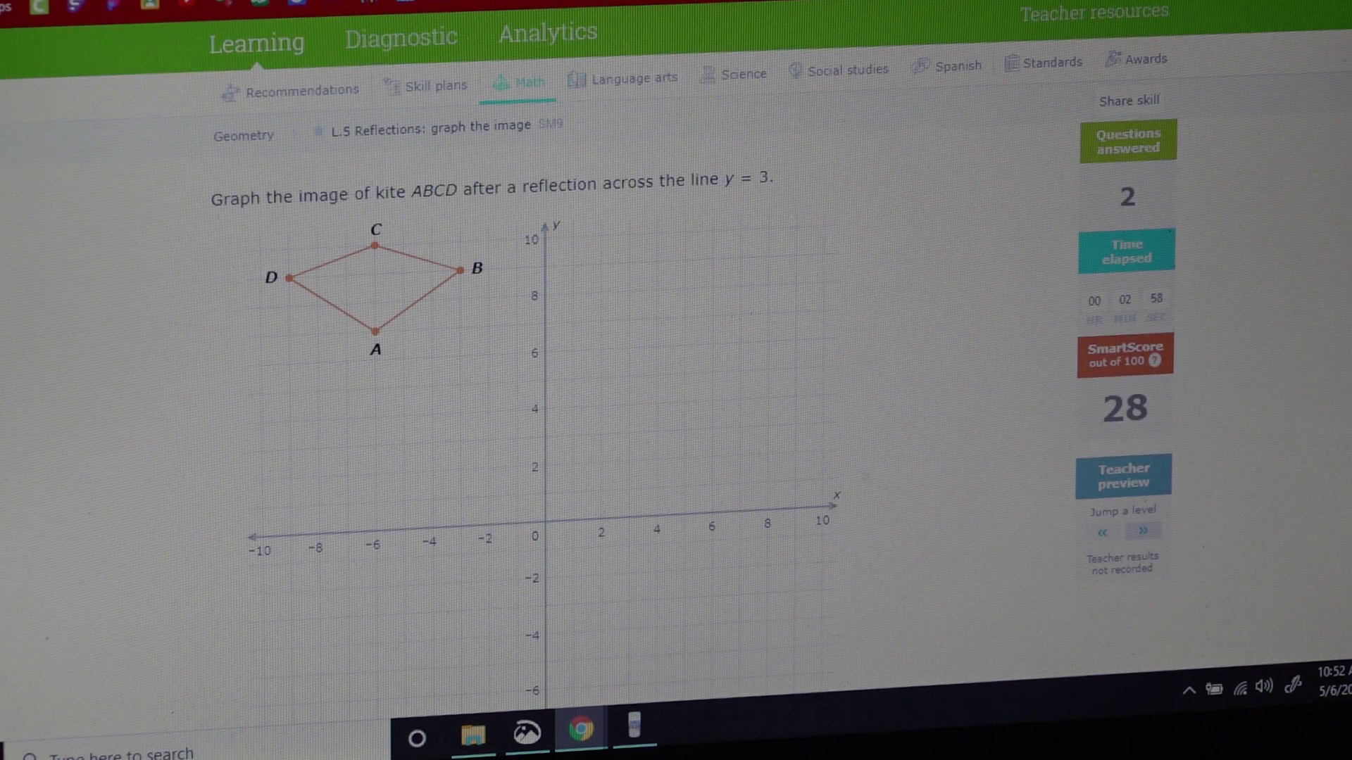
key("ctrl+Tab")
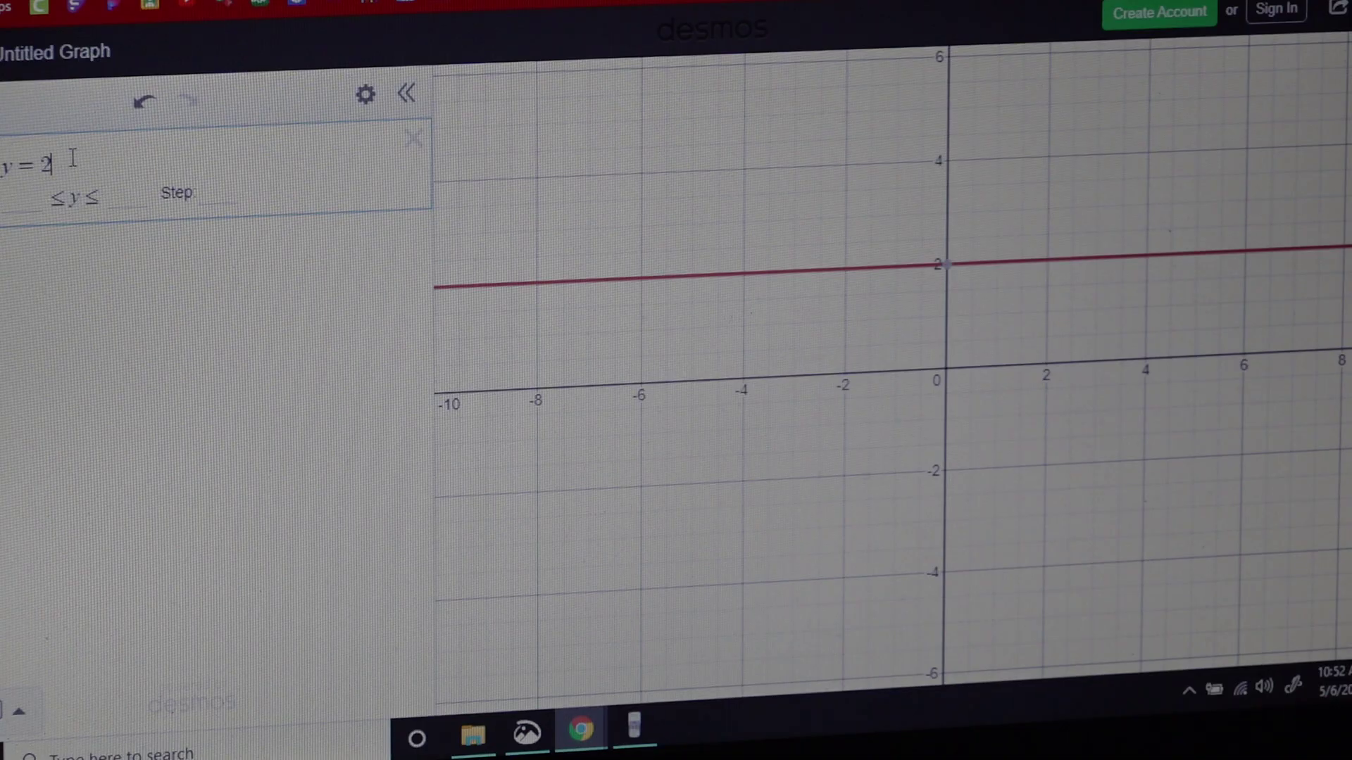
key("BackSpace")
type("3")
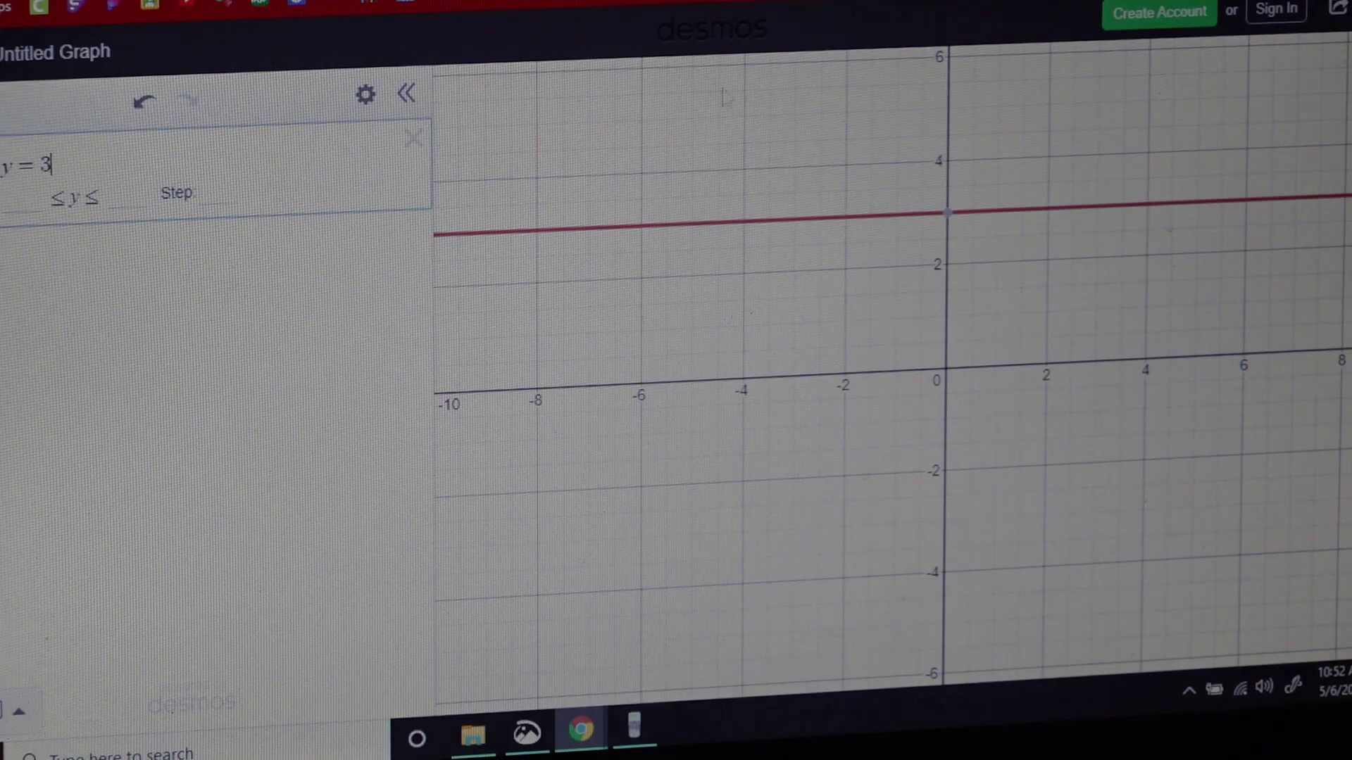
key("ctrl+Tab")
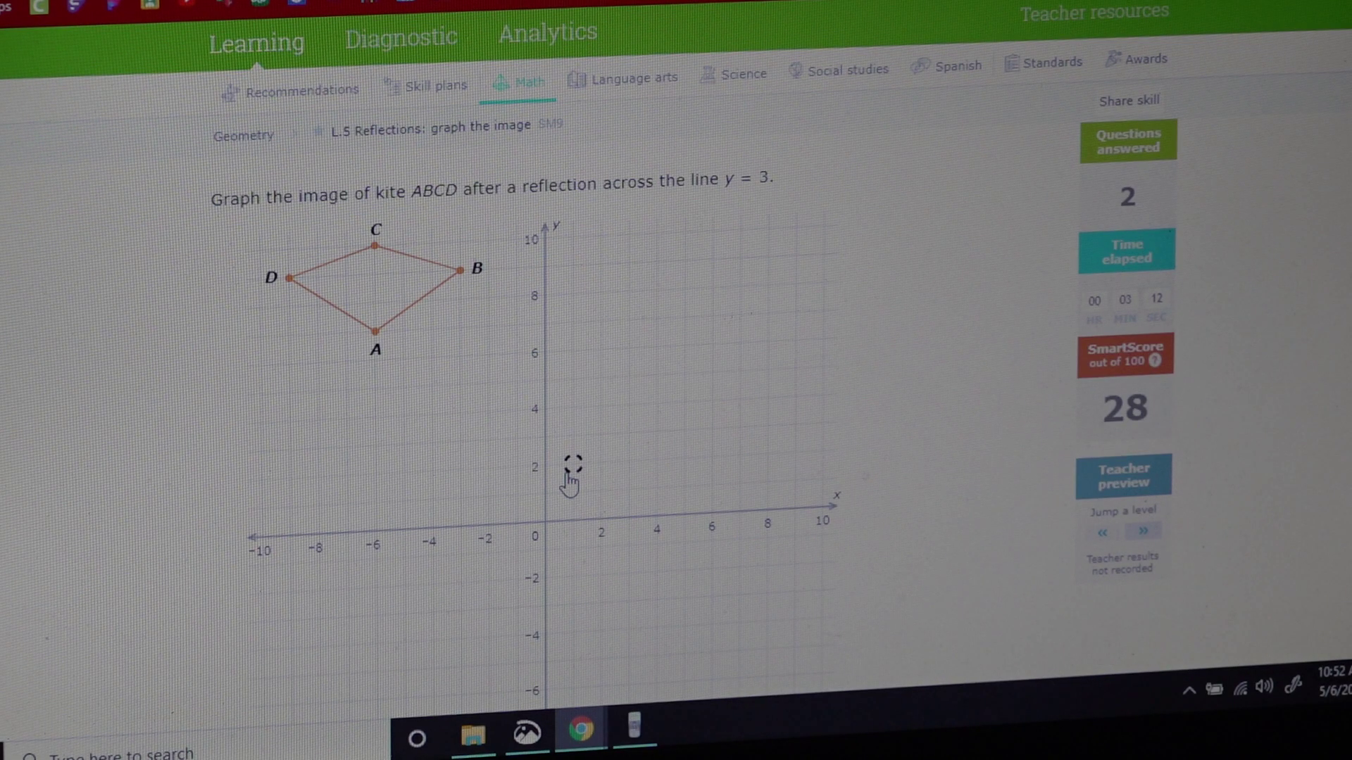